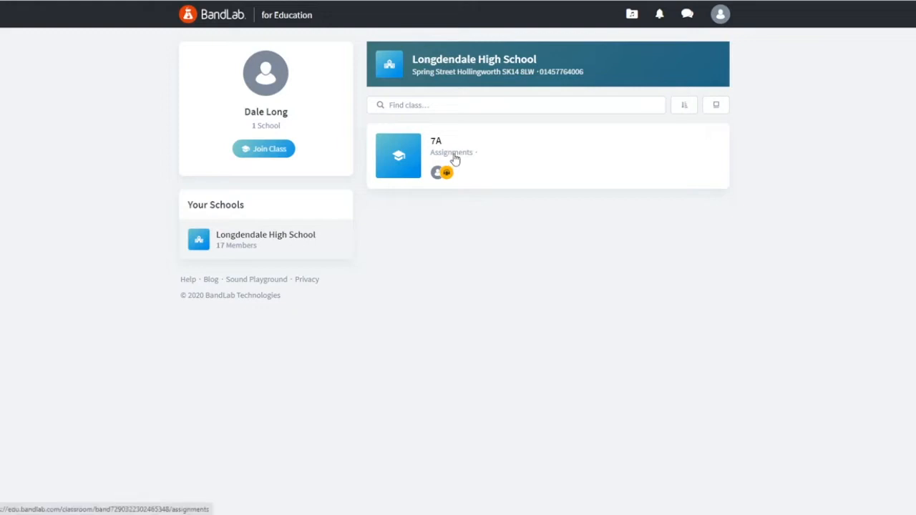
- Open class 7A's "1. Getting started with loops" assignment and start it from the Teacher's Assignment project
{"action": "left_click", "coordinate": [457, 158]}
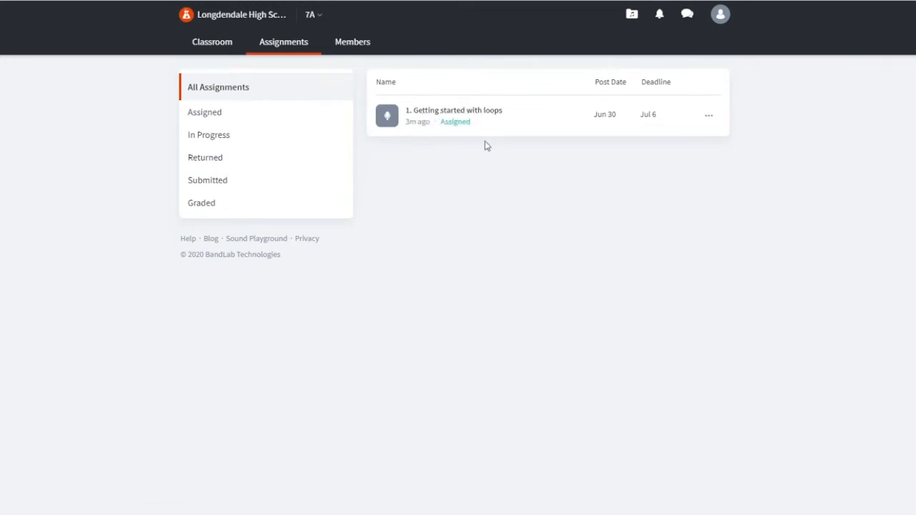
{"action": "left_click", "coordinate": [460, 114]}
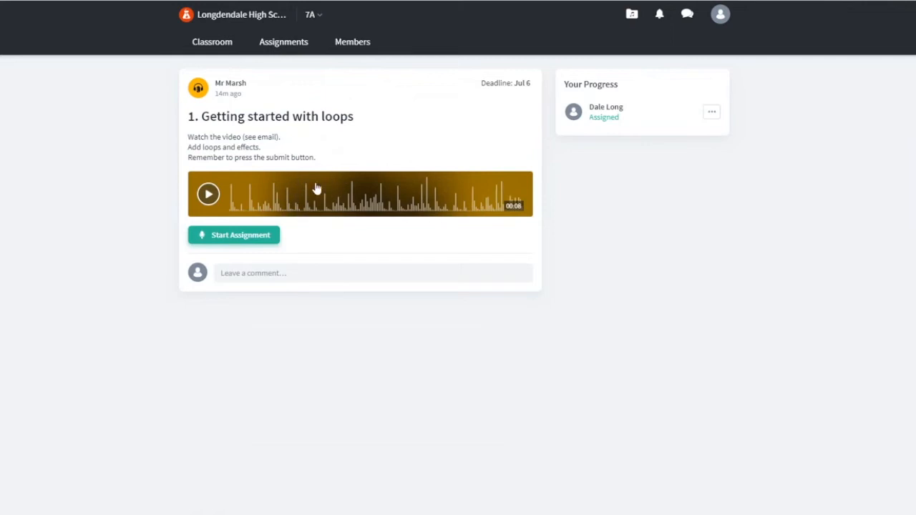
{"action": "left_click", "coordinate": [243, 242]}
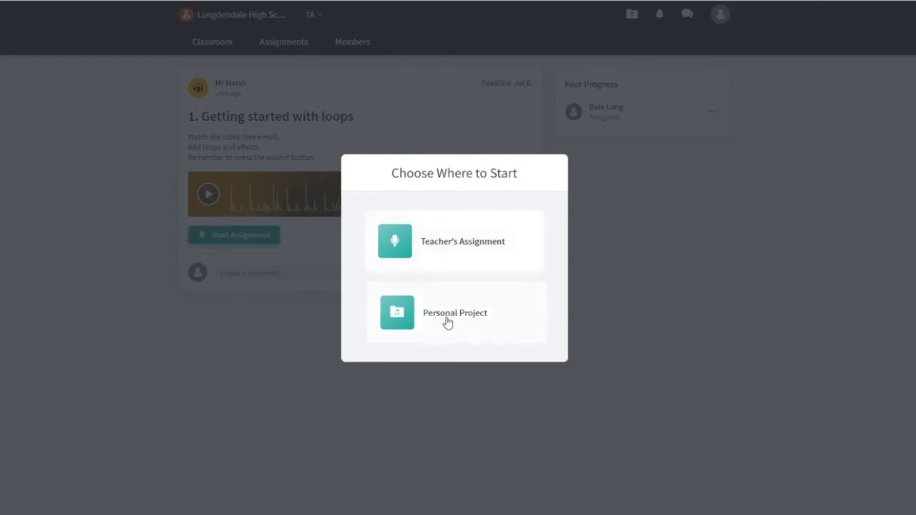
{"action": "left_click", "coordinate": [449, 242]}
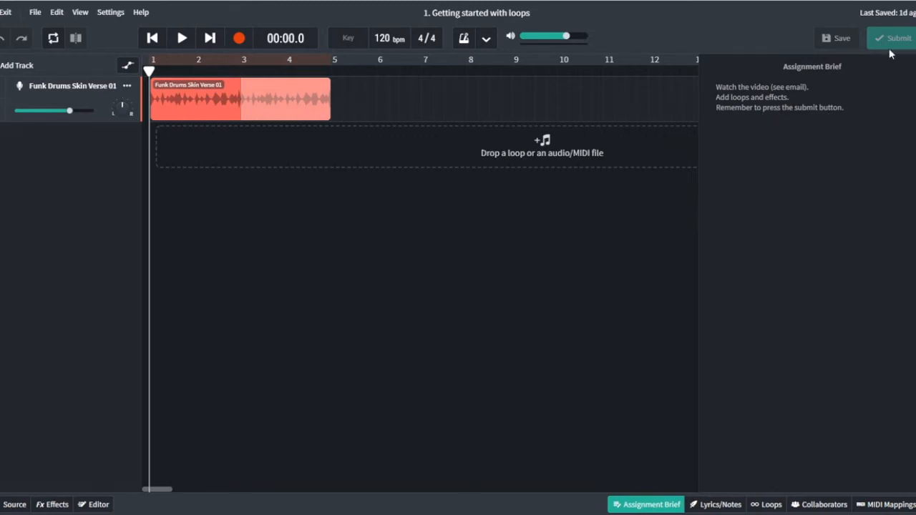
- Hide the assignment brief and preview the Funk Drums Skin Verse 01 loop, returning the playhead to the start
{"action": "left_click", "coordinate": [643, 507]}
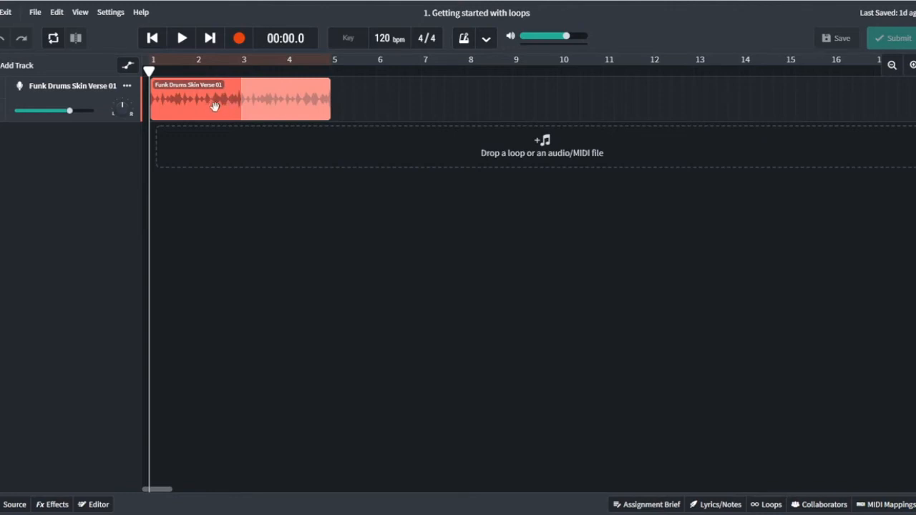
{"action": "left_click", "coordinate": [181, 42]}
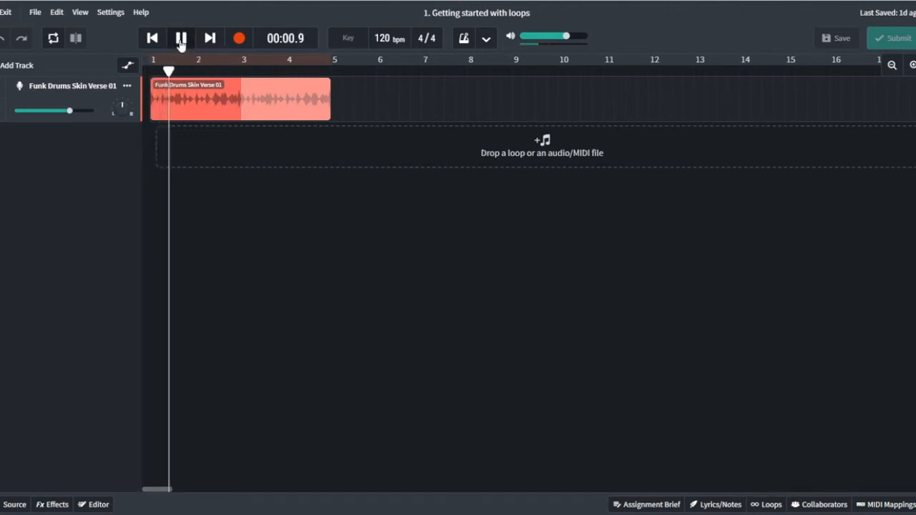
{"action": "left_click", "coordinate": [181, 40]}
{"action": "left_click", "coordinate": [152, 41]}
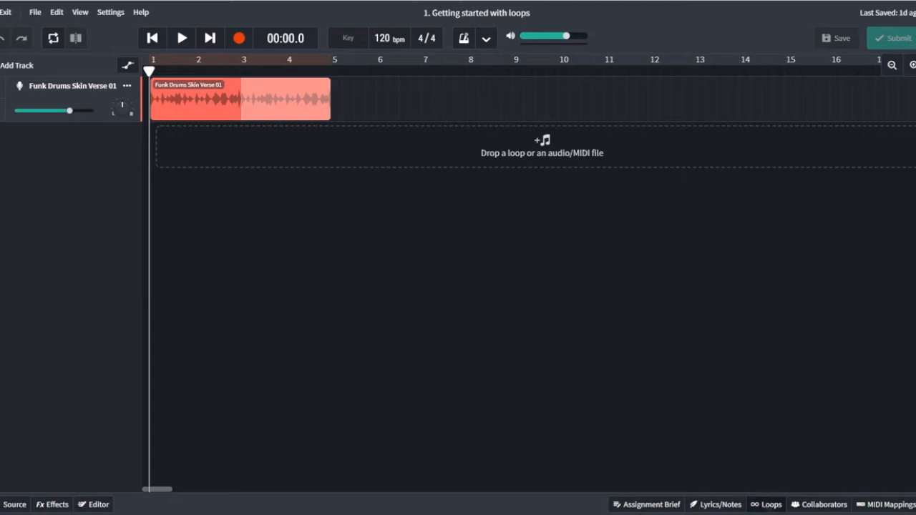
- Browse the available loop packs and open the Drill pack
{"action": "left_click", "coordinate": [769, 507]}
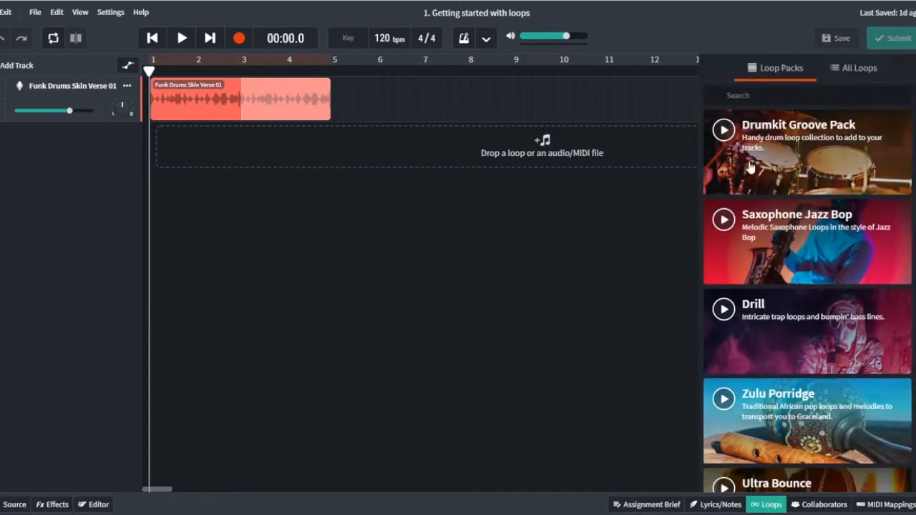
{"action": "scroll", "coordinate": [789, 343], "scroll_direction": "down", "scroll_amount": 5}
{"action": "scroll", "coordinate": [789, 343], "scroll_direction": "up", "scroll_amount": 5}
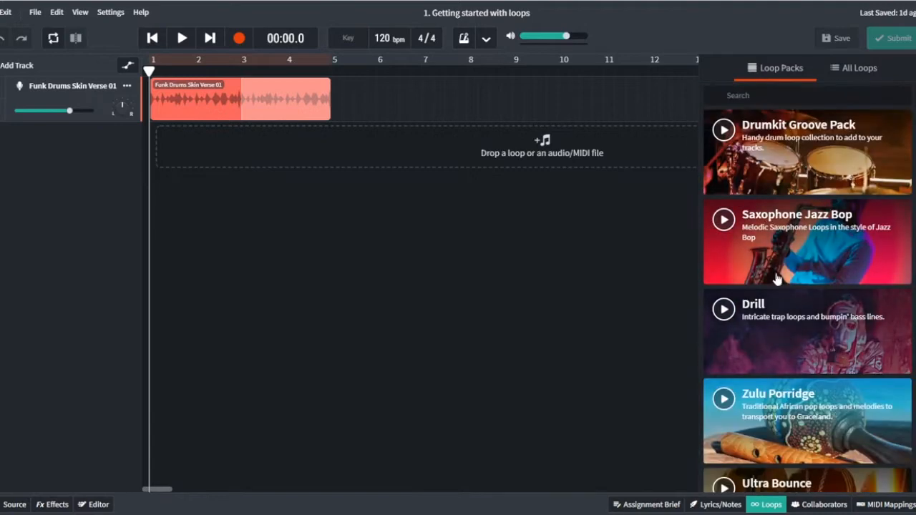
{"action": "scroll", "coordinate": [784, 172], "scroll_direction": "down", "scroll_amount": 4}
{"action": "scroll", "coordinate": [784, 185], "scroll_direction": "up", "scroll_amount": 2}
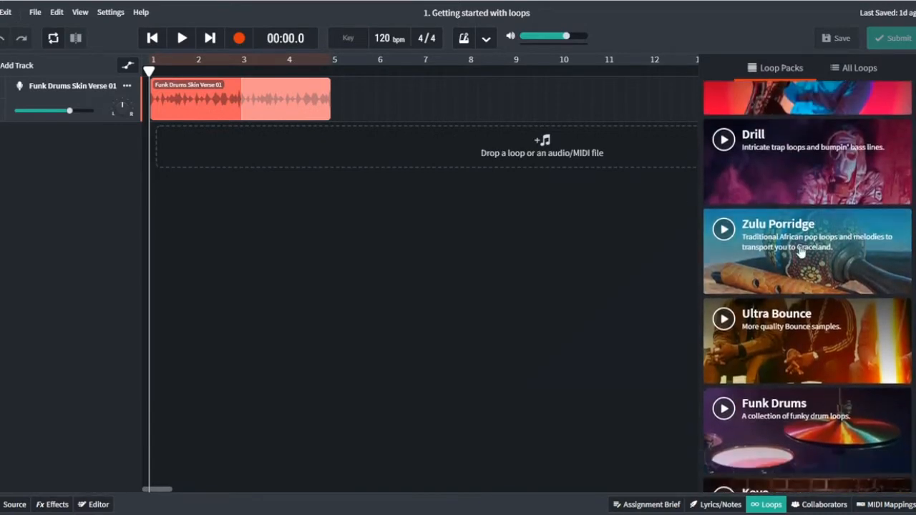
{"action": "left_click", "coordinate": [779, 158]}
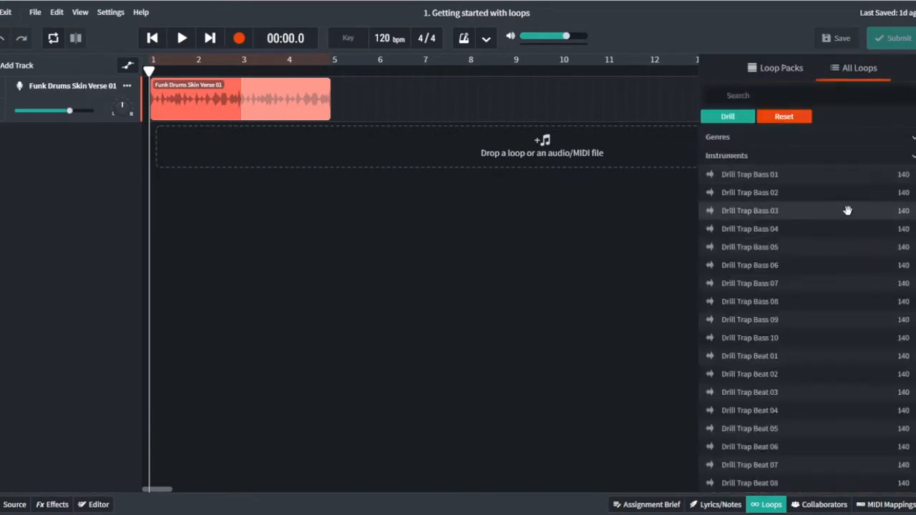
- Preview Drill Trap Bass 09 and add it on a new track beneath the drums, starting at bar 1
{"action": "scroll", "coordinate": [751, 286], "scroll_direction": "down", "scroll_amount": 3}
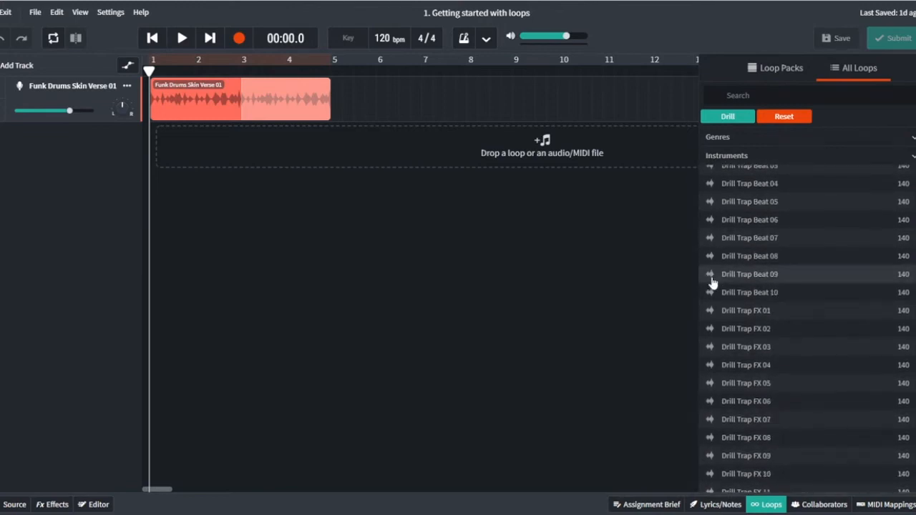
{"action": "scroll", "coordinate": [711, 268], "scroll_direction": "up", "scroll_amount": 5}
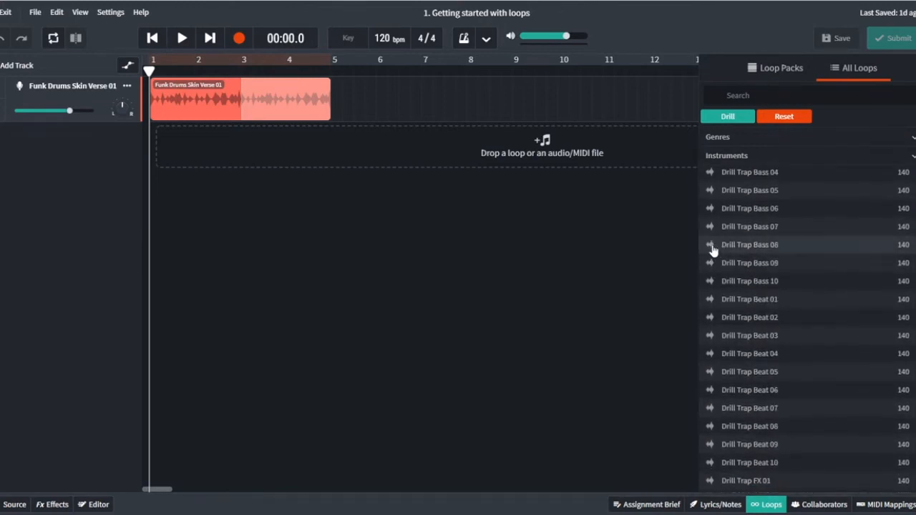
{"action": "left_click", "coordinate": [711, 245]}
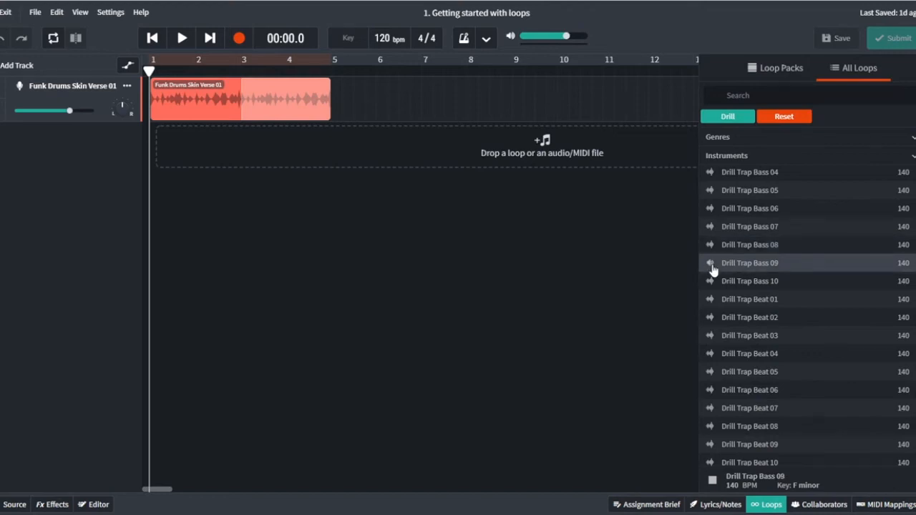
{"action": "scroll", "coordinate": [712, 268], "scroll_direction": "down", "scroll_amount": 3}
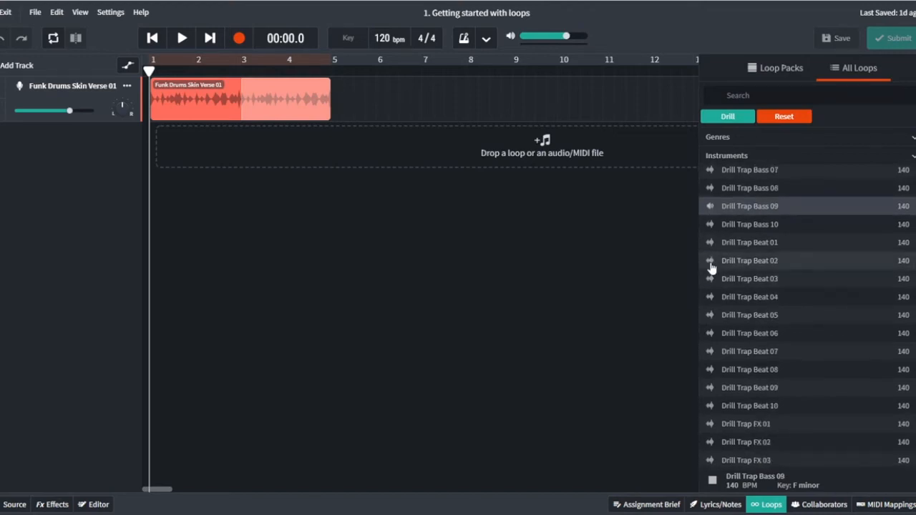
{"action": "scroll", "coordinate": [715, 244], "scroll_direction": "up", "scroll_amount": 6}
{"action": "left_click_drag", "start_coordinate": [730, 320], "coordinate": [165, 141]}
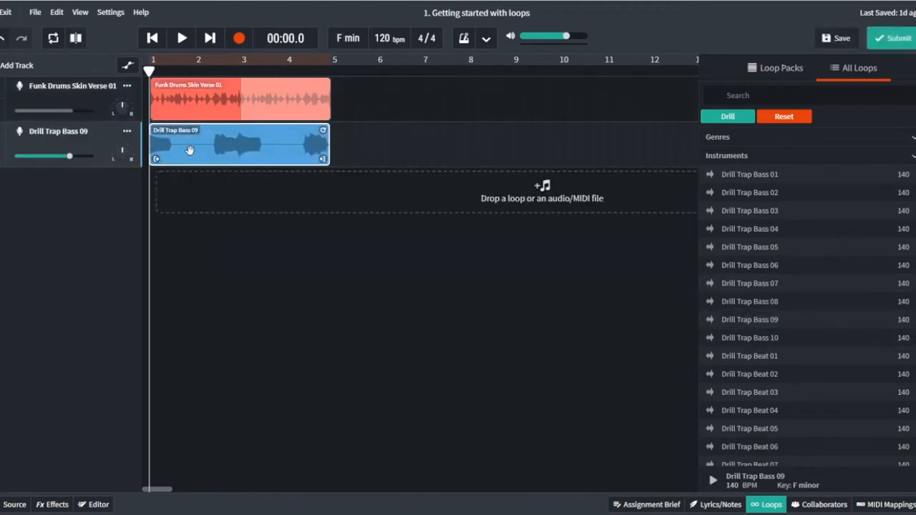
- Play the drums and bass together, and align the drum loop with the start of bar 1
{"action": "left_click", "coordinate": [183, 39]}
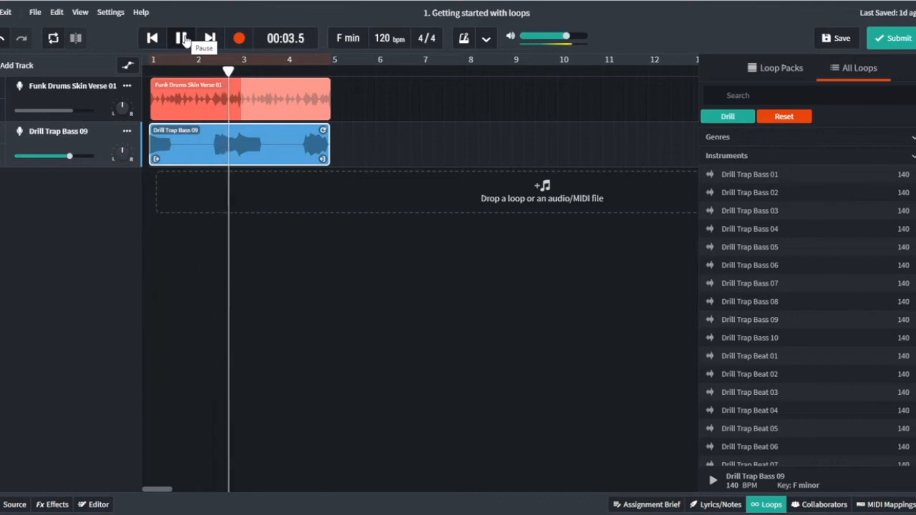
{"action": "left_click", "coordinate": [184, 40]}
{"action": "left_click_drag", "start_coordinate": [219, 85], "coordinate": [199, 85]}
{"action": "left_click", "coordinate": [188, 114]}
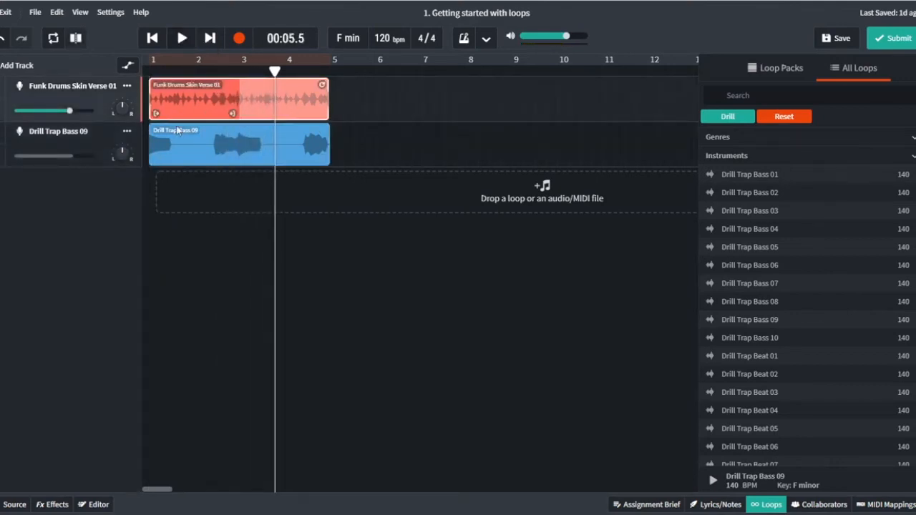
{"action": "left_click", "coordinate": [183, 148]}
{"action": "left_click", "coordinate": [200, 101]}
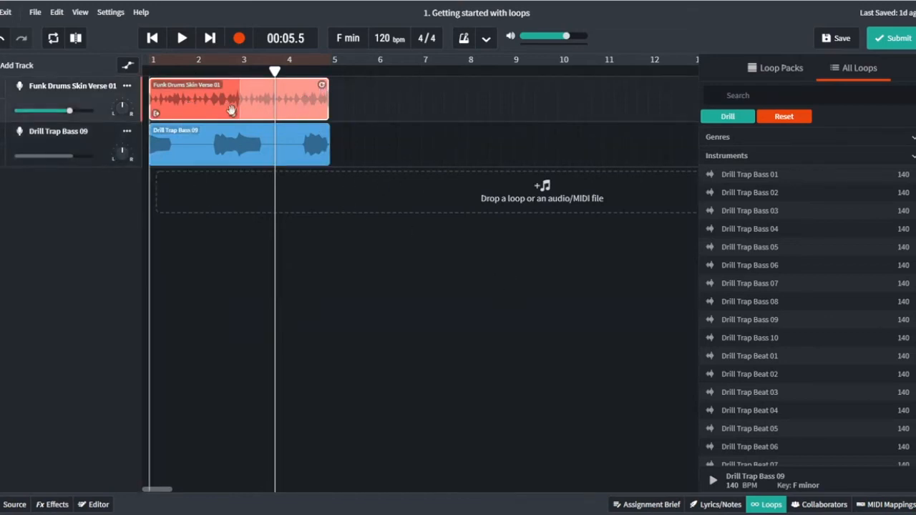
- Raise the Drill Trap Bass 09 track's volume, lower the drum track to -4.1 dB, and listen to the balance
{"action": "left_click", "coordinate": [290, 152]}
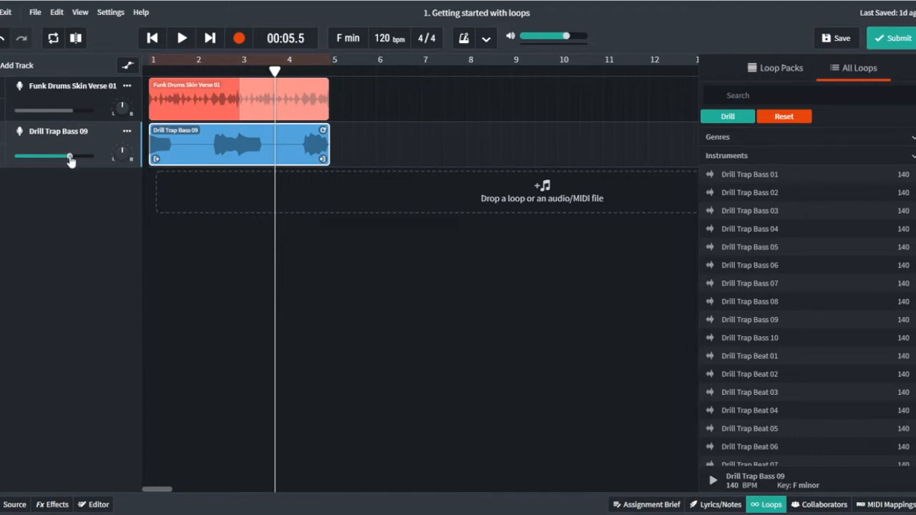
{"action": "left_click", "coordinate": [61, 111]}
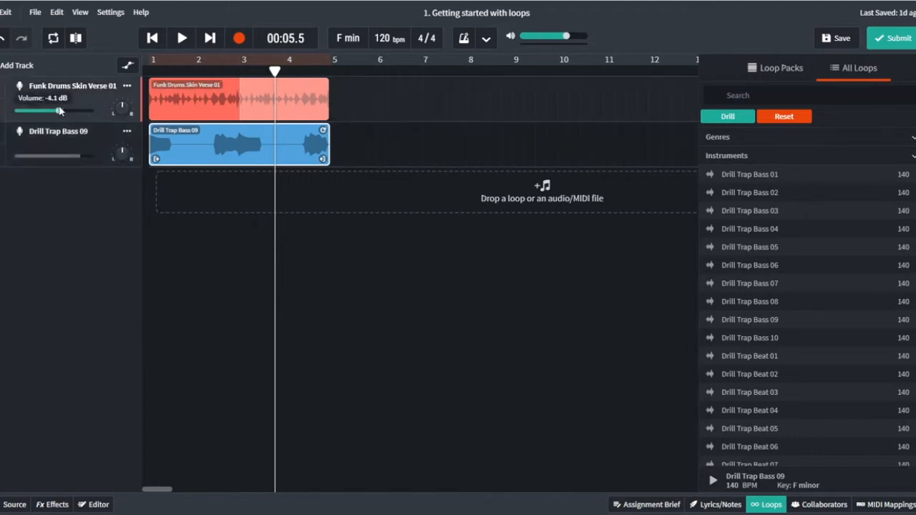
{"action": "left_click", "coordinate": [183, 40]}
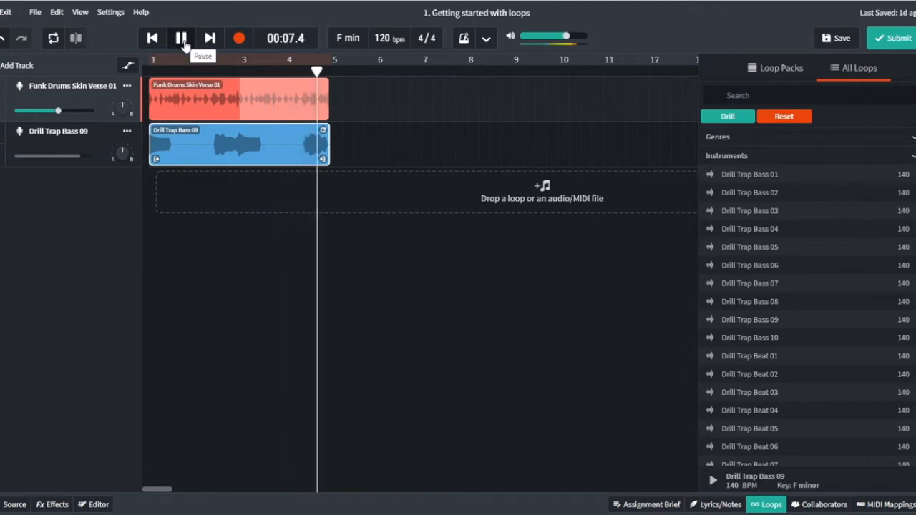
{"action": "left_click", "coordinate": [181, 41]}
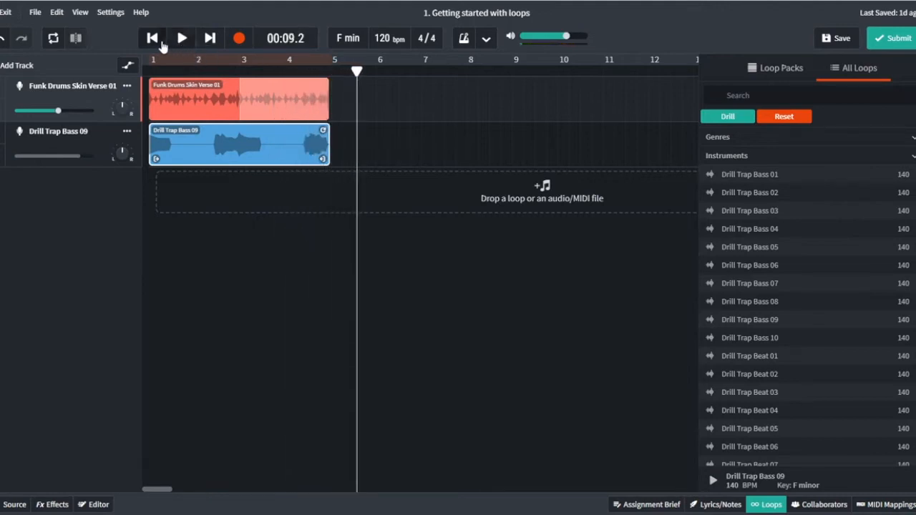
- Return to the start of the project and play bars 1 to 4 with cycle playback turned on
{"action": "left_click", "coordinate": [152, 38]}
{"action": "left_click", "coordinate": [152, 38]}
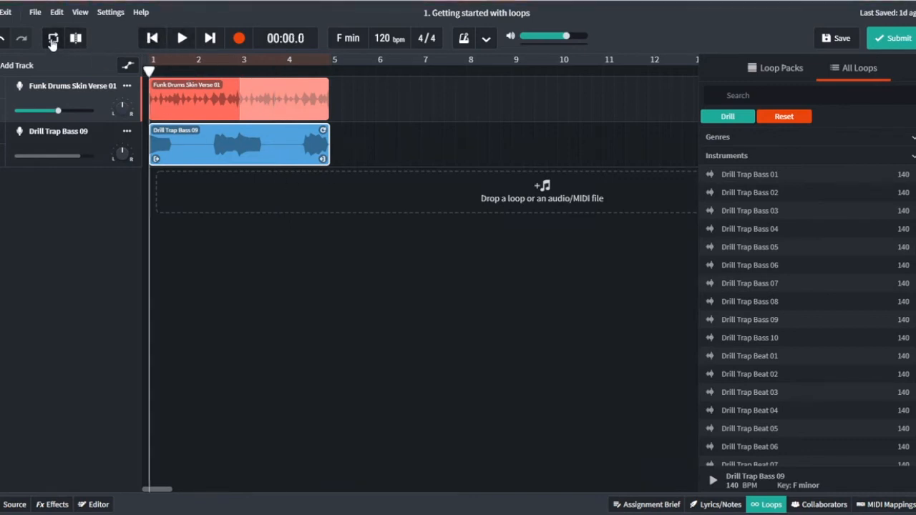
{"action": "left_click", "coordinate": [52, 39]}
{"action": "left_click", "coordinate": [183, 43]}
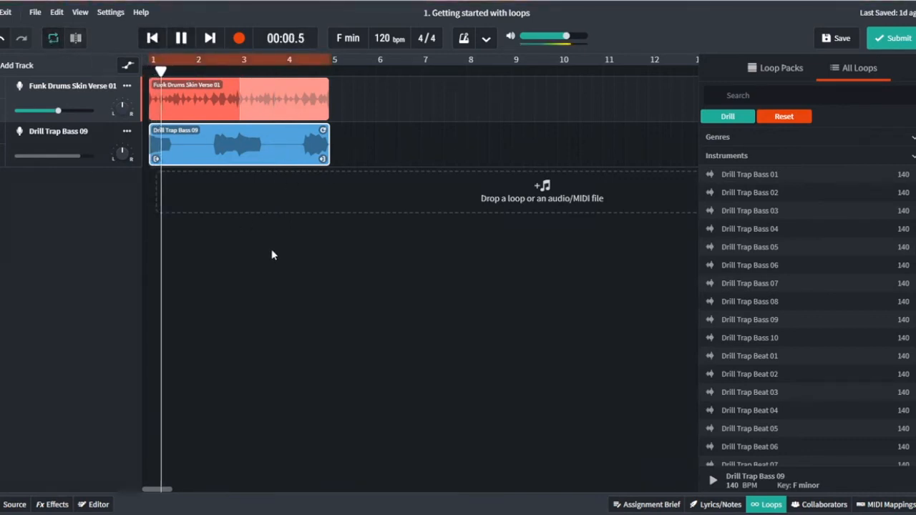
- Stop playback, clear the Drill filter and search all loops for "key"
{"action": "left_click", "coordinate": [784, 115]}
{"action": "left_click", "coordinate": [182, 38]}
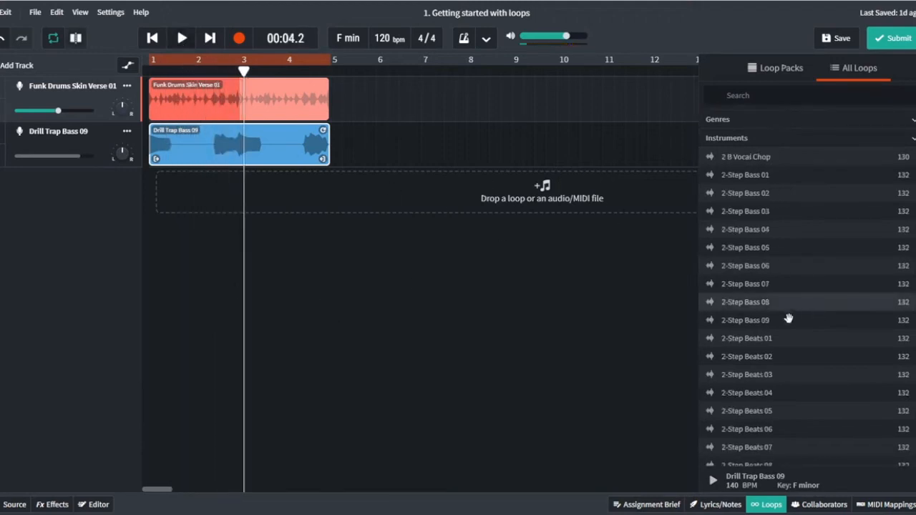
{"action": "left_click", "coordinate": [781, 68]}
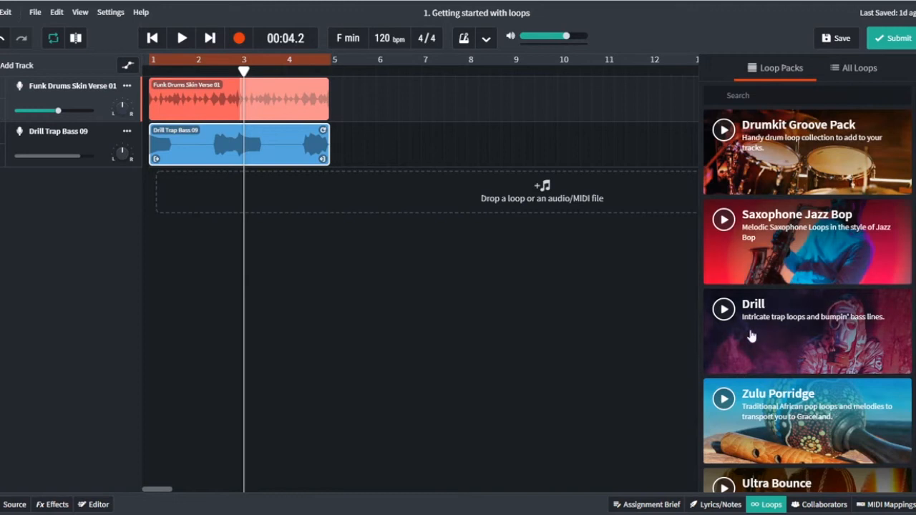
{"action": "left_click", "coordinate": [851, 68]}
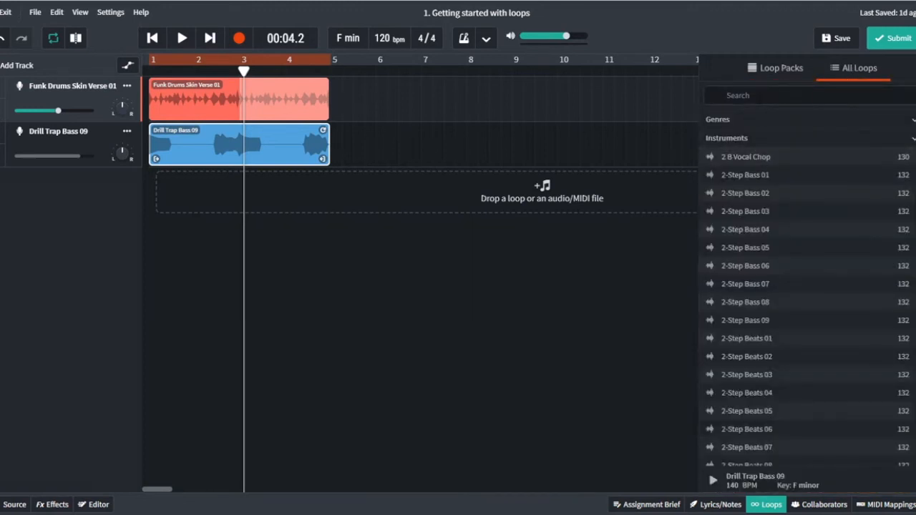
{"action": "type", "text": "key"}
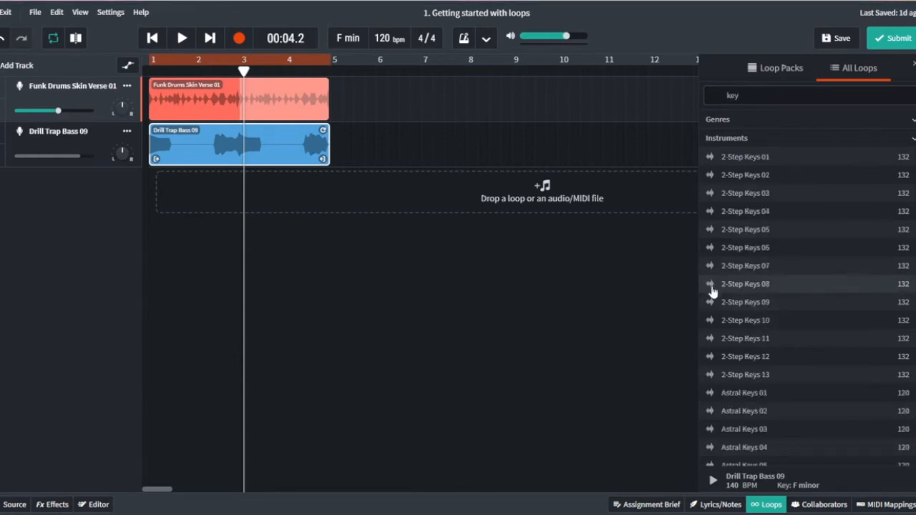
- Preview 2-Step Keys 08 and add it on a third track at the start of bar 1
{"action": "left_click", "coordinate": [711, 286]}
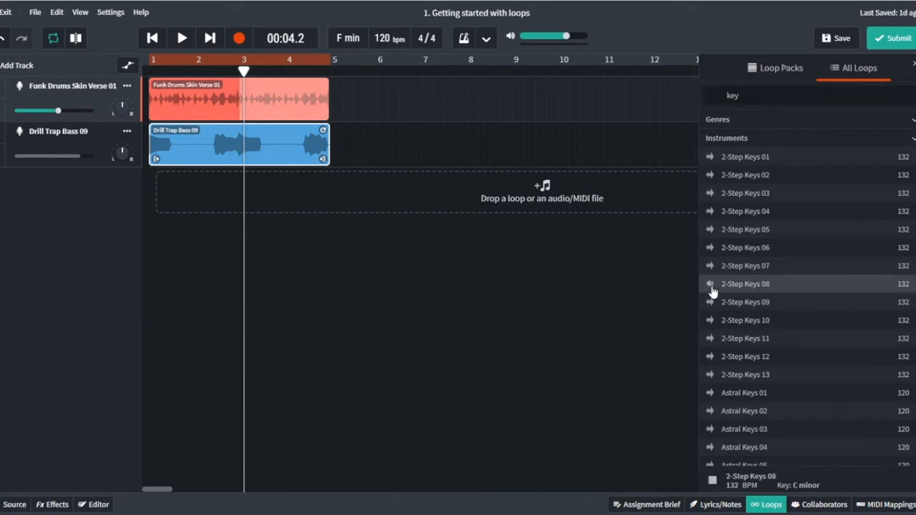
{"action": "left_click", "coordinate": [712, 287]}
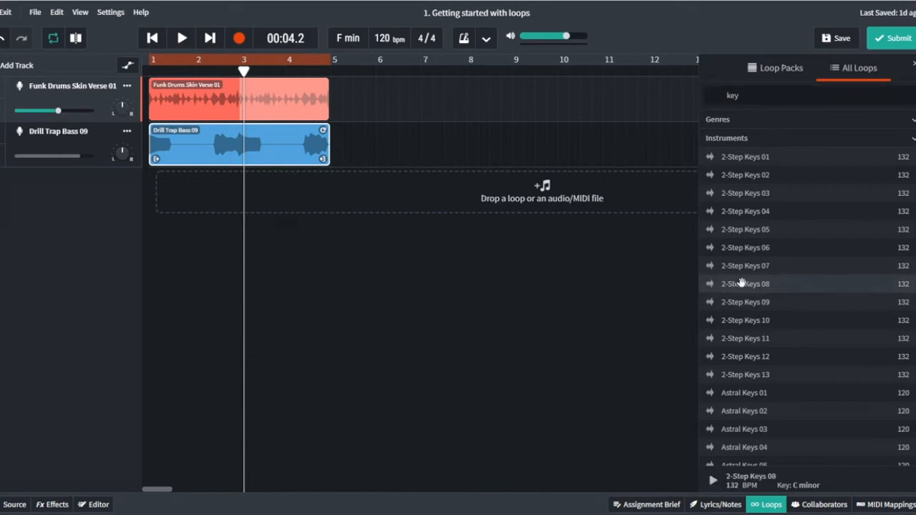
{"action": "left_click_drag", "start_coordinate": [662, 249], "coordinate": [179, 195]}
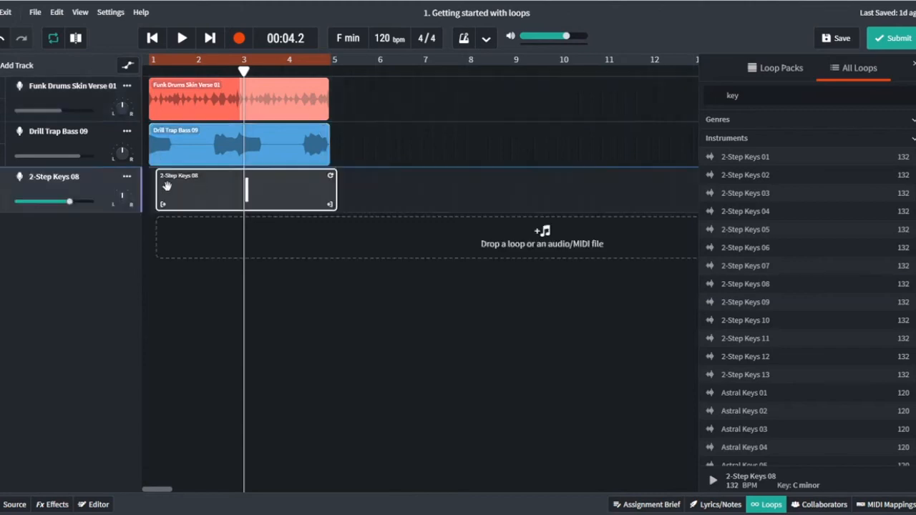
- Play the drums, bass and keys together from the beginning, then stop playback
{"action": "left_click", "coordinate": [153, 38]}
{"action": "left_click", "coordinate": [181, 38]}
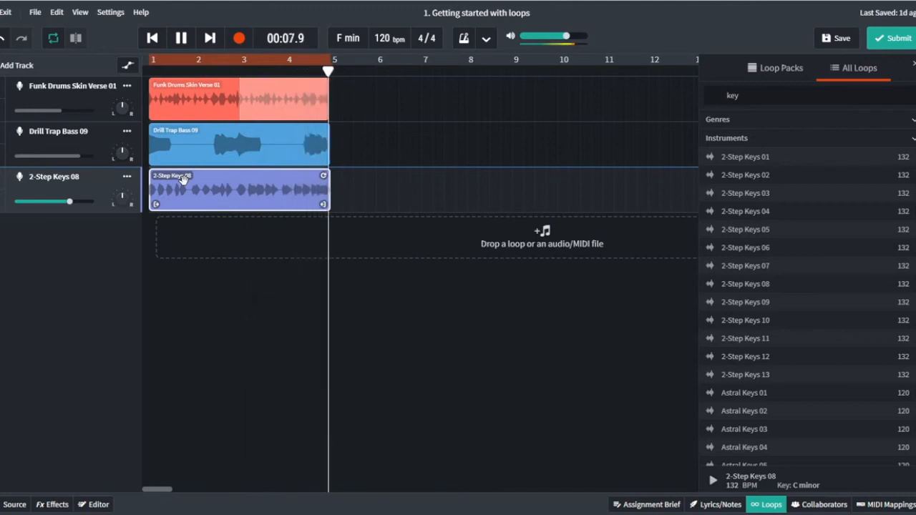
{"action": "left_click", "coordinate": [181, 37]}
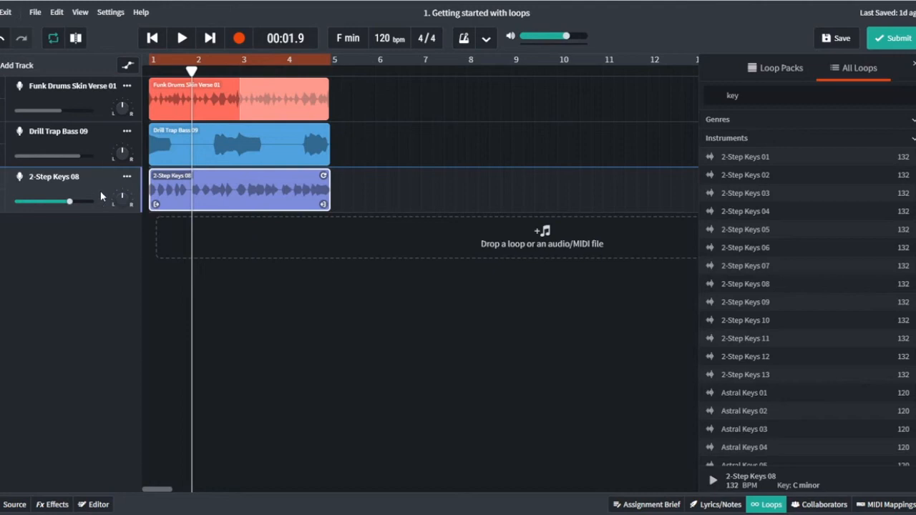
- Try panning the Funk Drums Skin Verse 01 track to the left
{"action": "left_click", "coordinate": [123, 107]}
{"action": "mouse_move", "coordinate": [123, 108]}
{"action": "left_mouse_down"}
{"action": "mouse_move", "coordinate": [112, 132]}
{"action": "mouse_move", "coordinate": [107, 104]}
{"action": "left_mouse_up"}
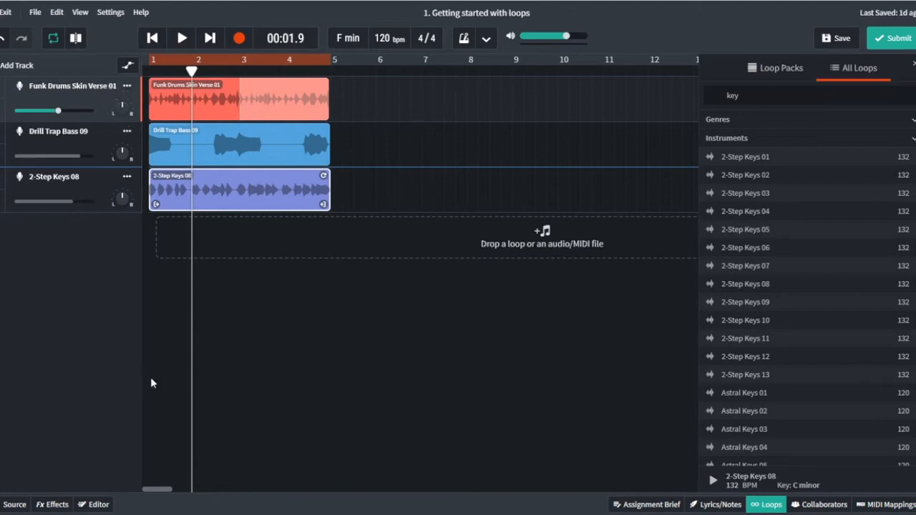
- Add a D-Delay effect to the 2-Step Keys 08 track
{"action": "left_click", "coordinate": [59, 507]}
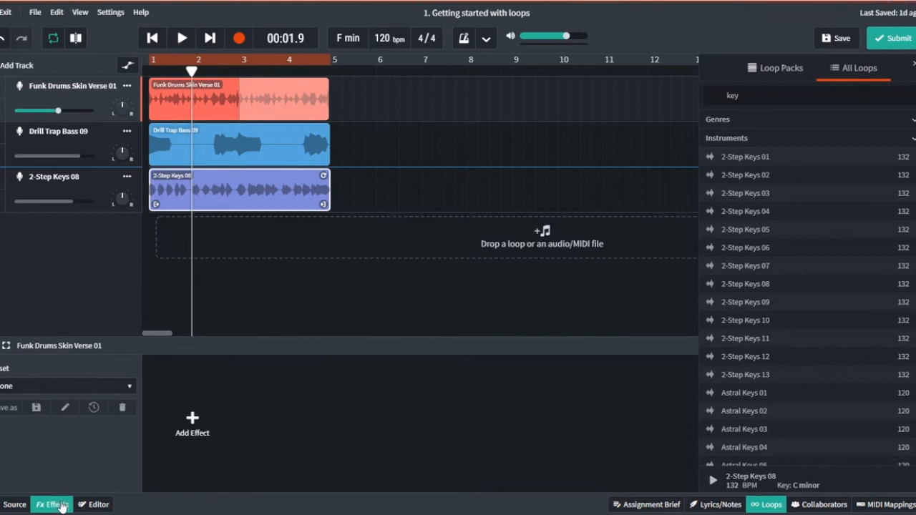
{"action": "left_click", "coordinate": [104, 191]}
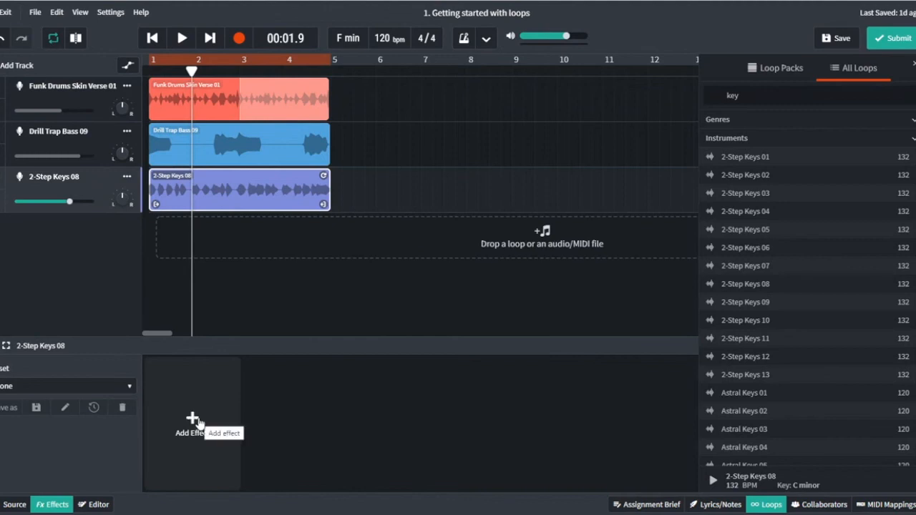
{"action": "left_click", "coordinate": [68, 385]}
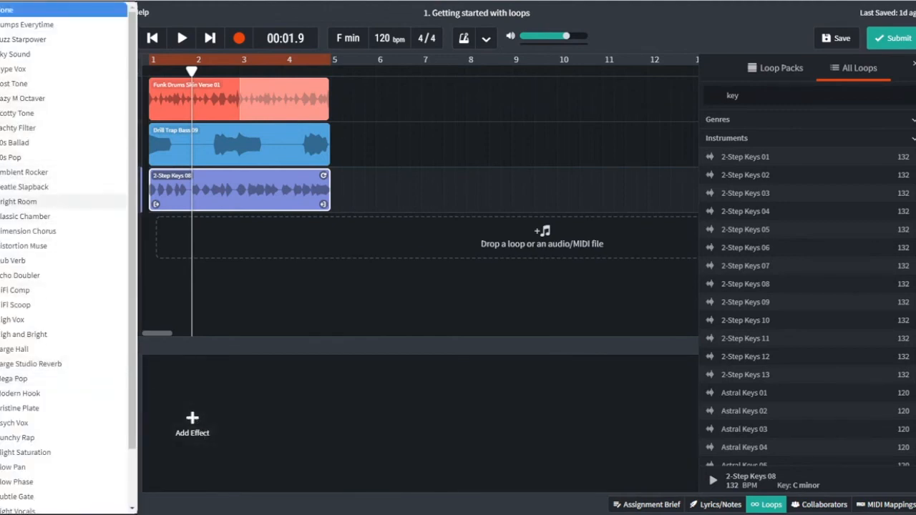
{"action": "left_click", "coordinate": [211, 399]}
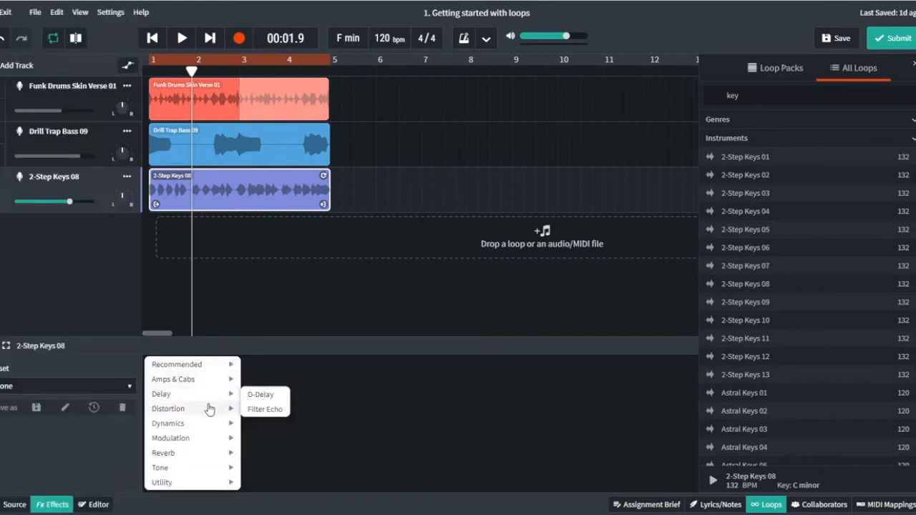
{"action": "mouse_move", "coordinate": [224, 439]}
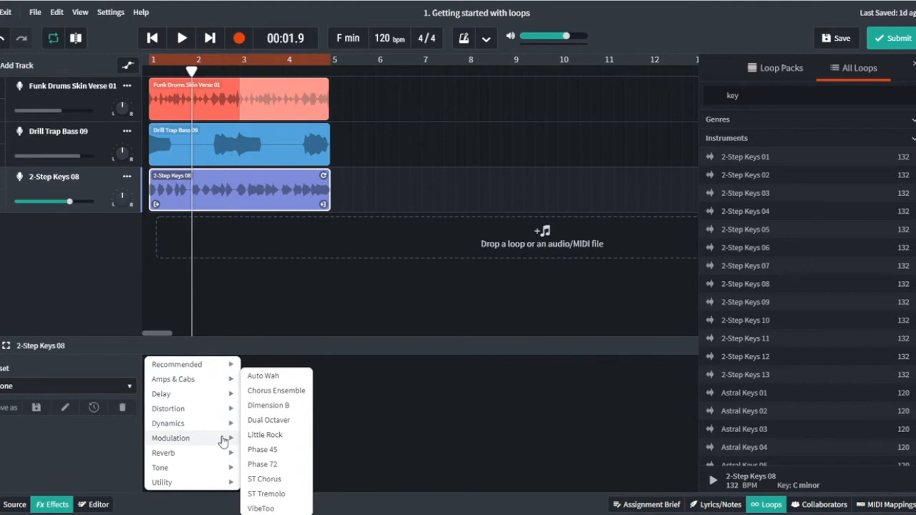
{"action": "mouse_move", "coordinate": [225, 415]}
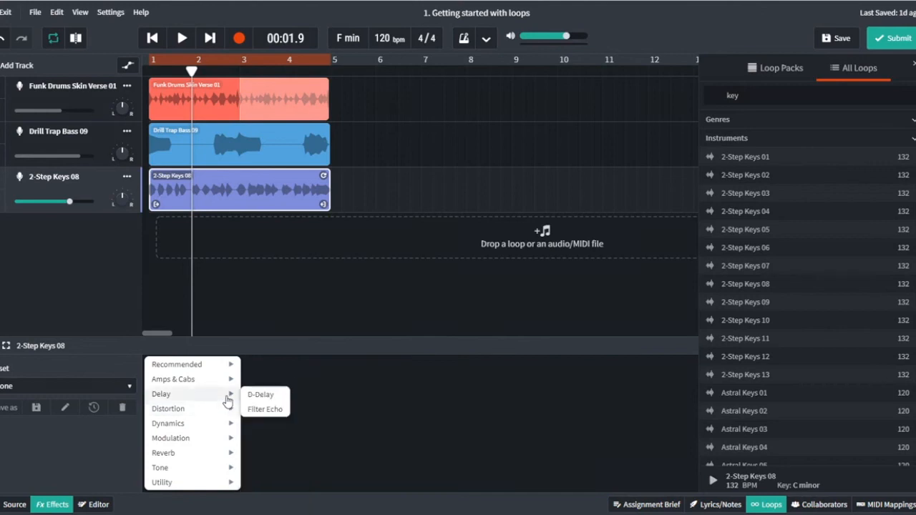
{"action": "left_click", "coordinate": [274, 397]}
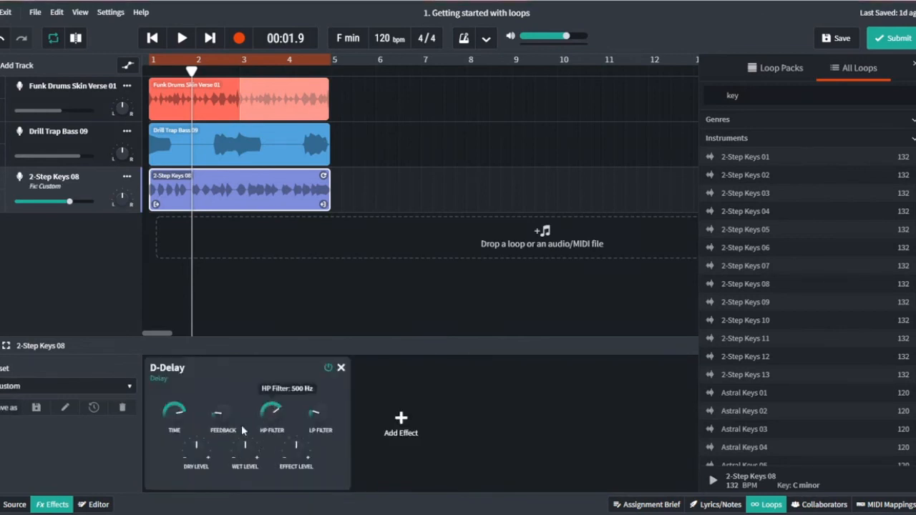
- Play the 2-Step Keys 08 track soloed while raising the D-Delay's feedback, LP filter and effect level, then stop playback
{"action": "left_click", "coordinate": [182, 37]}
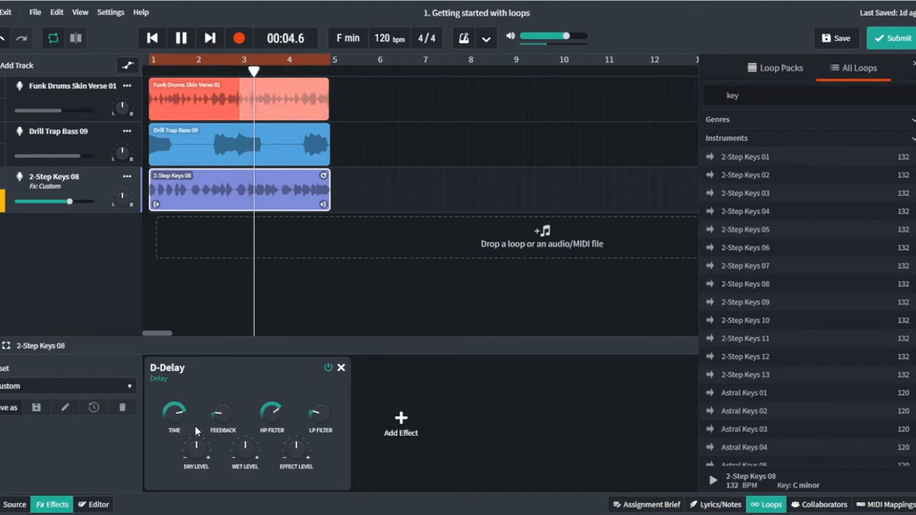
{"action": "mouse_move", "coordinate": [217, 421]}
{"action": "left_click_drag", "start_coordinate": [217, 421], "coordinate": [266, 319]}
{"action": "left_click_drag", "start_coordinate": [319, 412], "coordinate": [333, 358]}
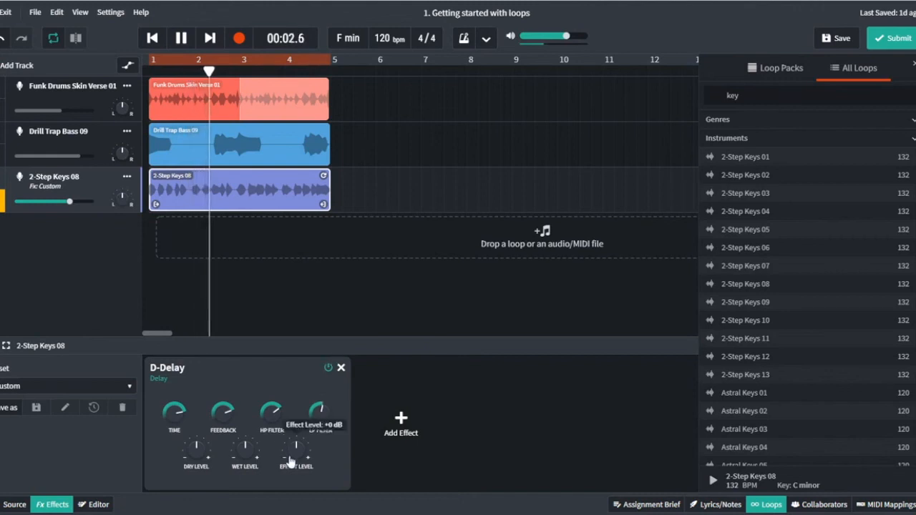
{"action": "left_click_drag", "start_coordinate": [296, 461], "coordinate": [294, 413]}
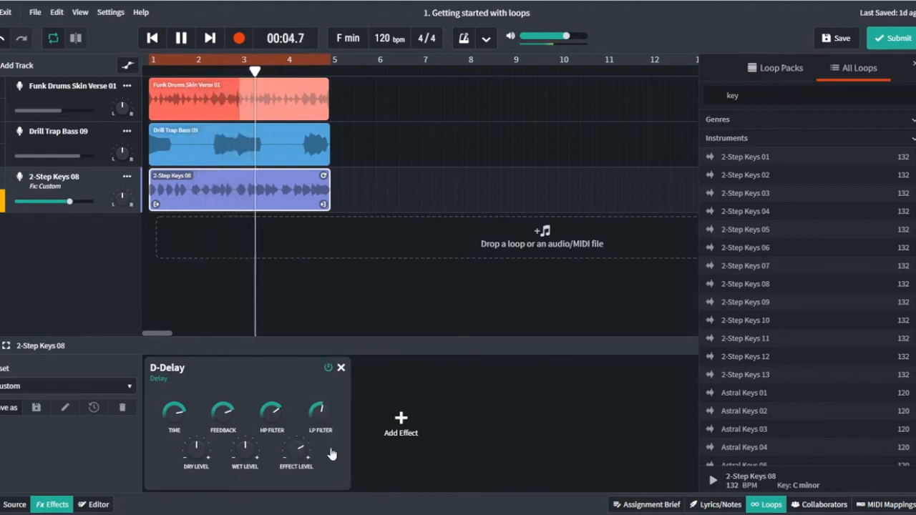
{"action": "key", "text": "space"}
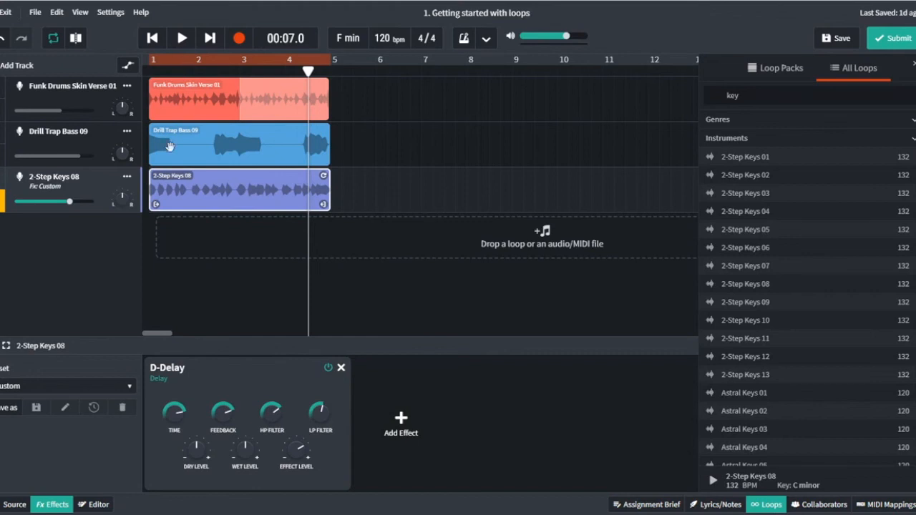
- Unsolo the keys, mute Drill Trap Bass 09, and play the drums and keys from the beginning, then stop
{"action": "left_click", "coordinate": [0, 211]}
{"action": "left_click", "coordinate": [151, 38]}
{"action": "left_click", "coordinate": [153, 38]}
{"action": "left_click", "coordinate": [180, 38]}
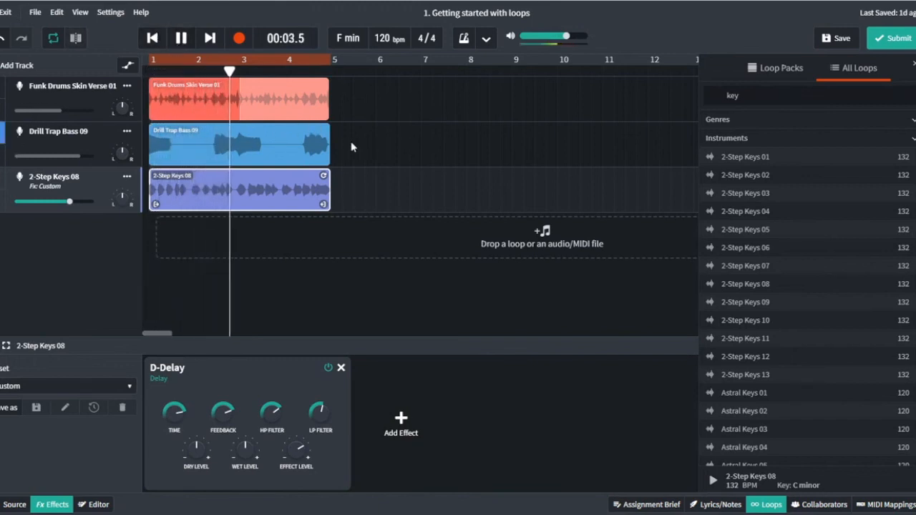
{"action": "left_click", "coordinate": [181, 39]}
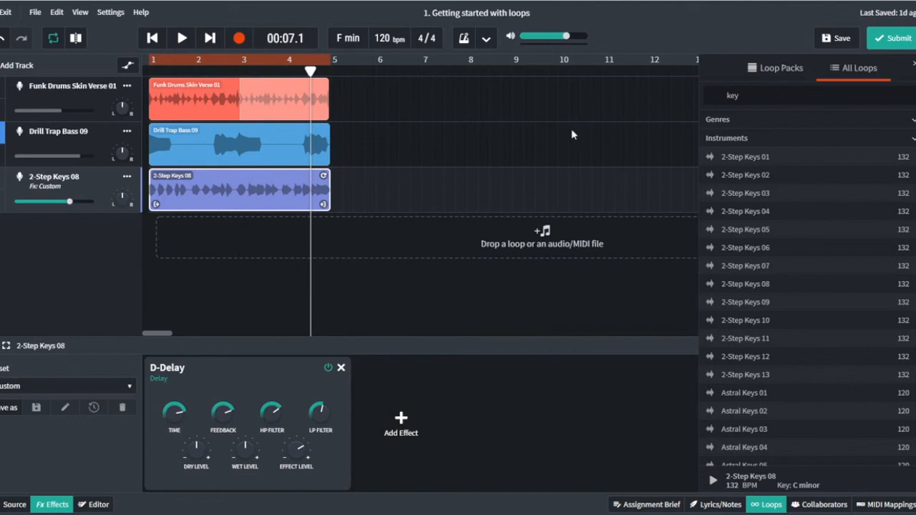
- Submit the assignment solution with the description note left empty
{"action": "left_click", "coordinate": [895, 38]}
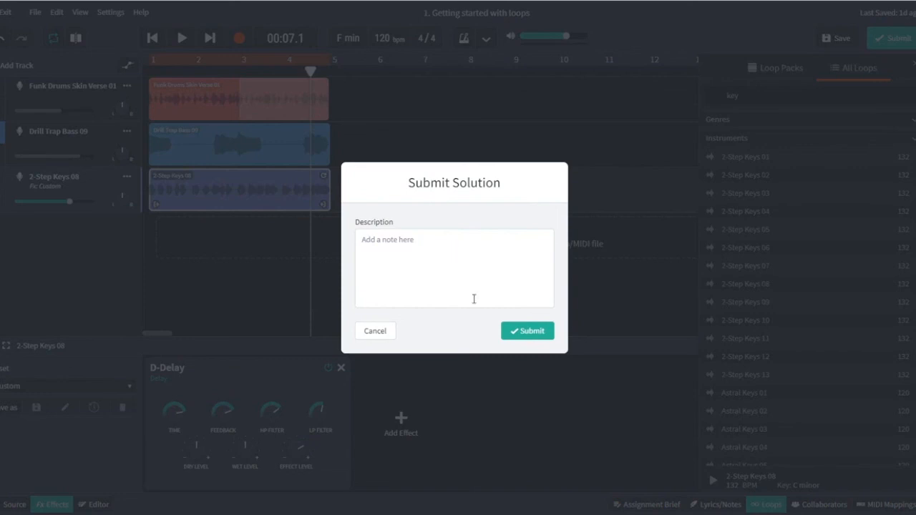
{"action": "left_click", "coordinate": [523, 333]}
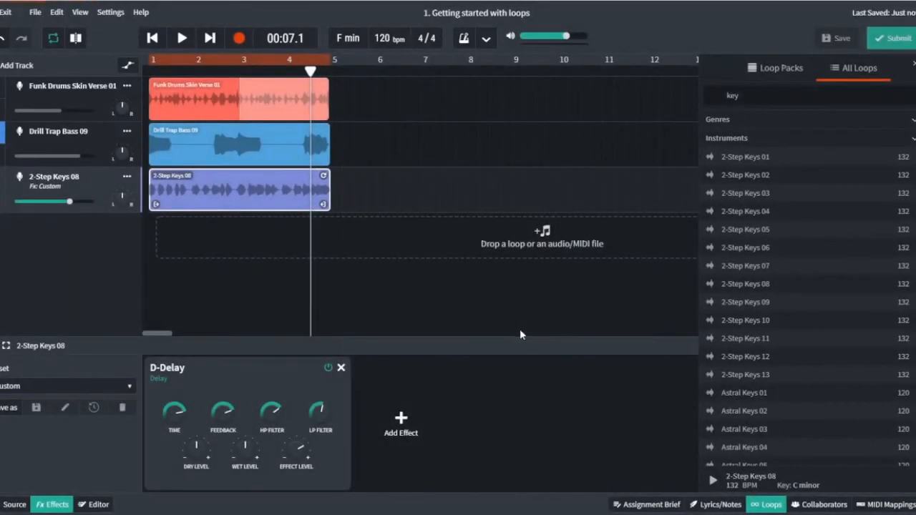